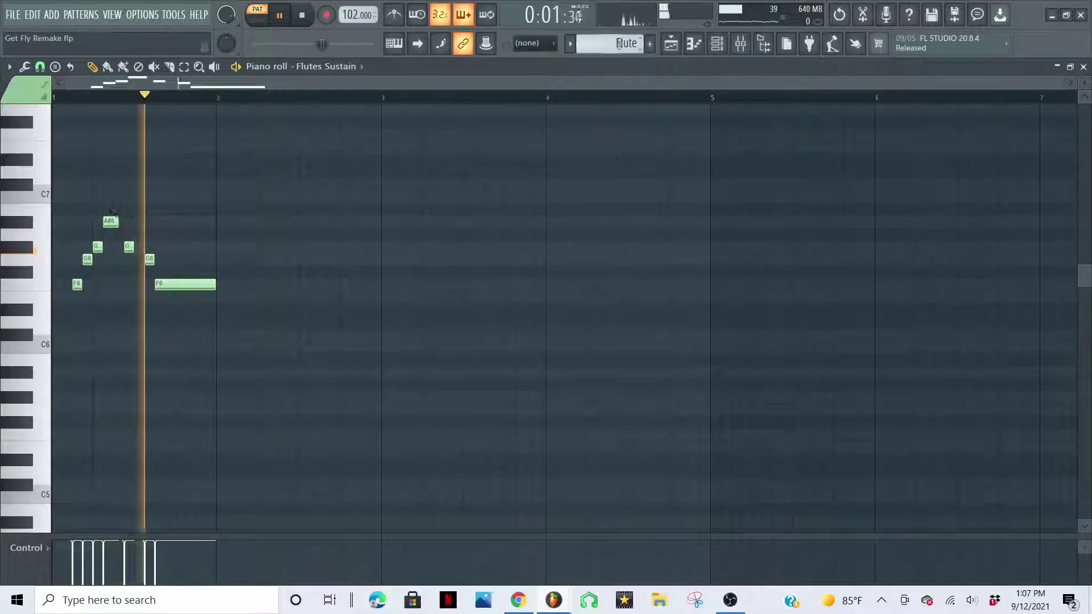
Open the Guitar 1 pattern and play it back with the metronome on.
key("space")
left_click(620, 44)
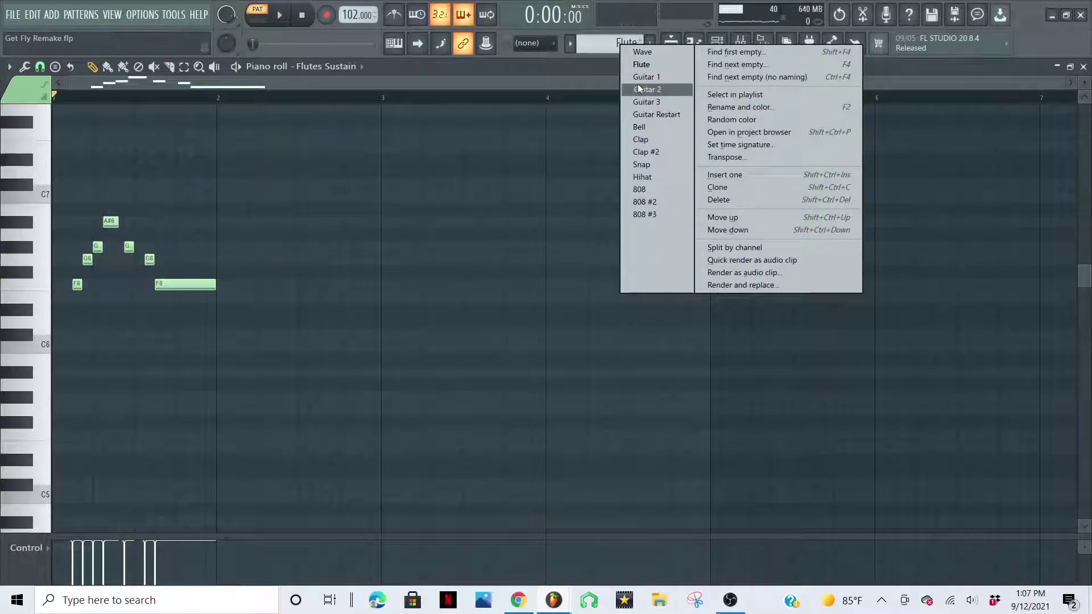
left_click(635, 78)
left_click_drag(584, 85, 730, 222)
double_click(481, 289)
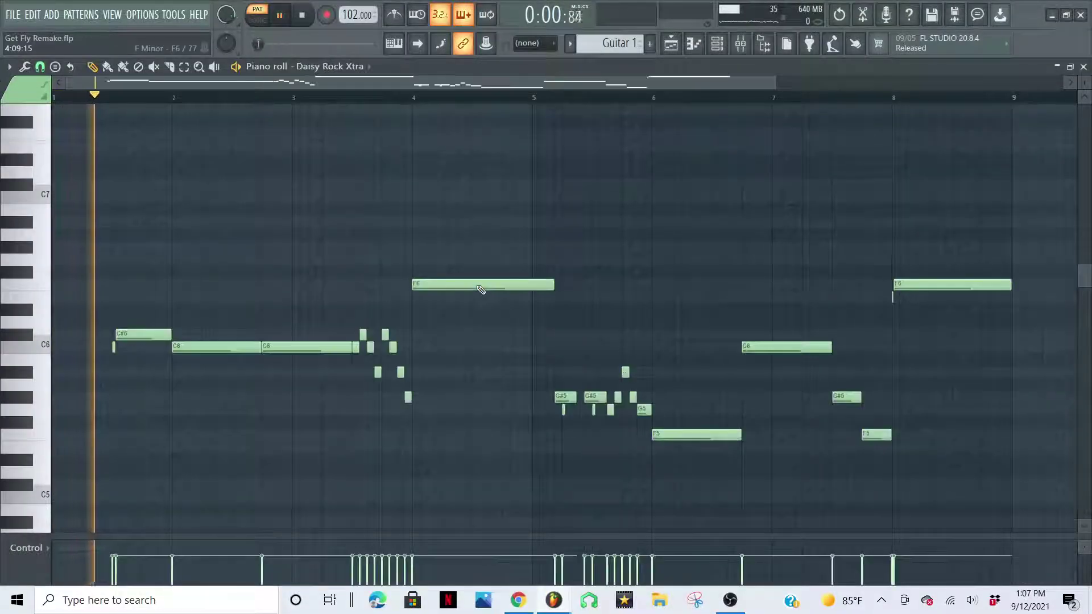
left_click(401, 15)
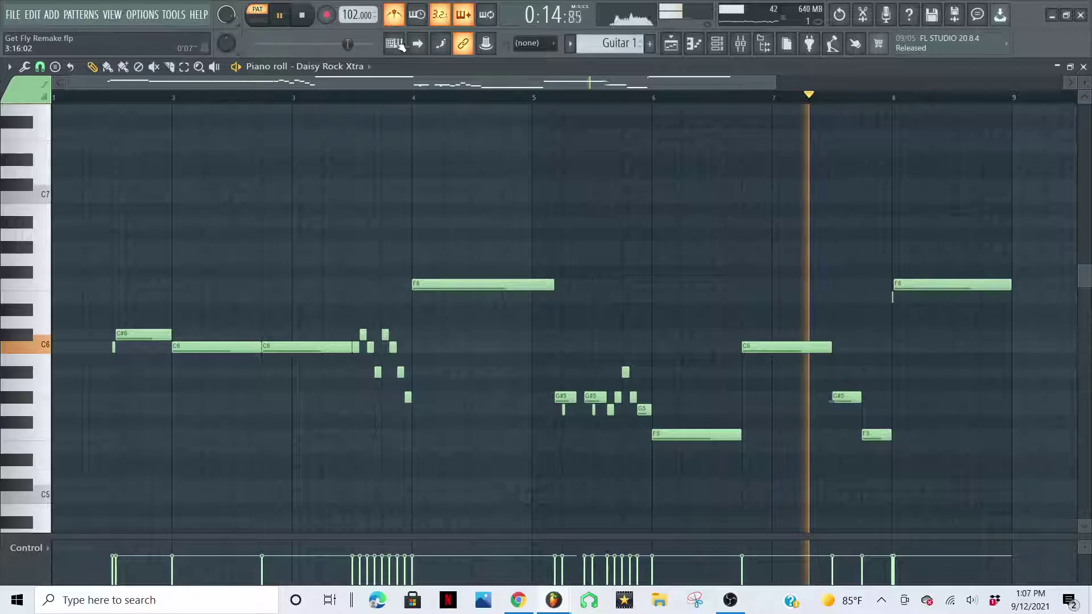
left_click(393, 15)
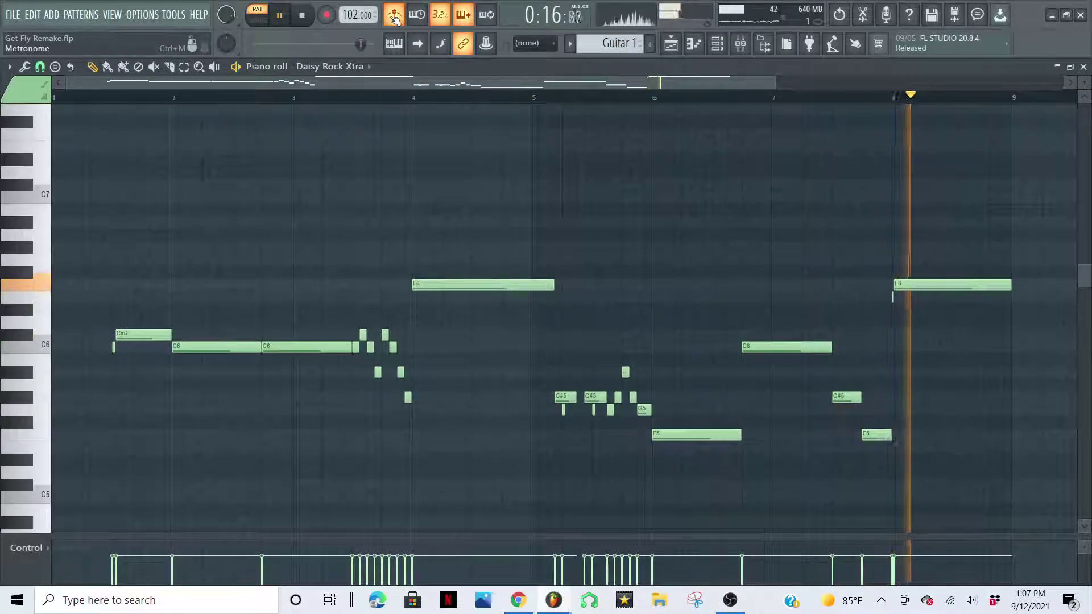
Open the Guitar 2 pattern and play it back.
left_click(619, 46)
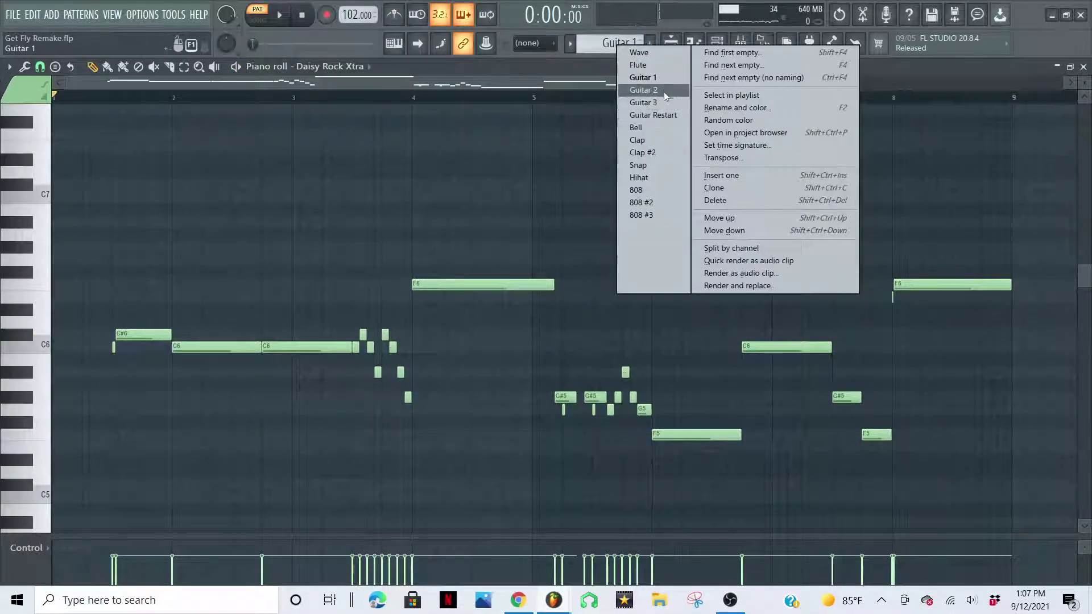
left_click(614, 96)
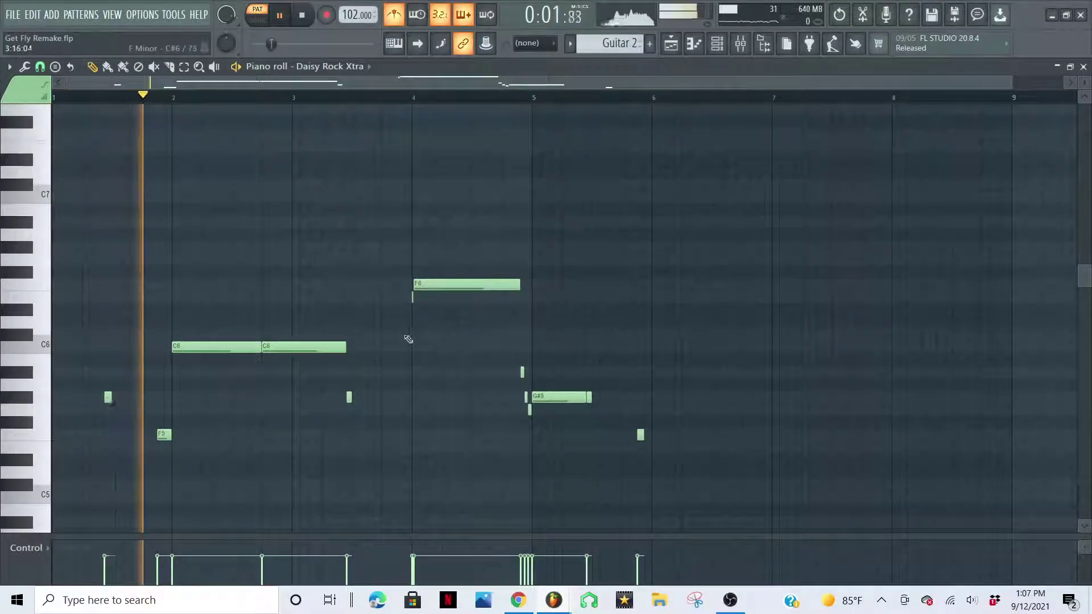
left_click(348, 398)
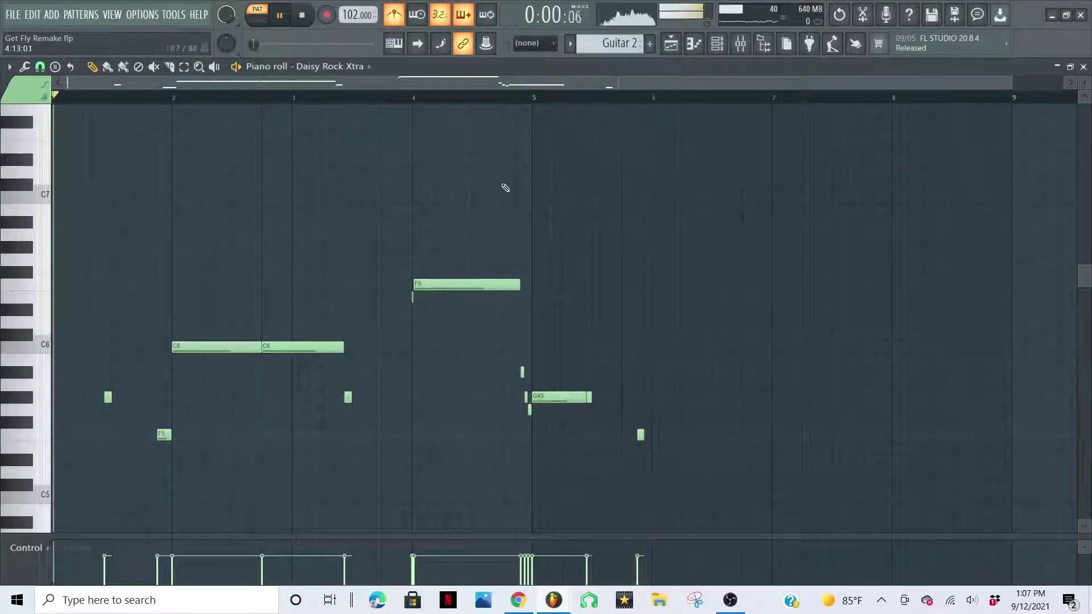
Open the Guitar 3 pattern and play it back from bar 4.
left_click(607, 46)
left_click(633, 103)
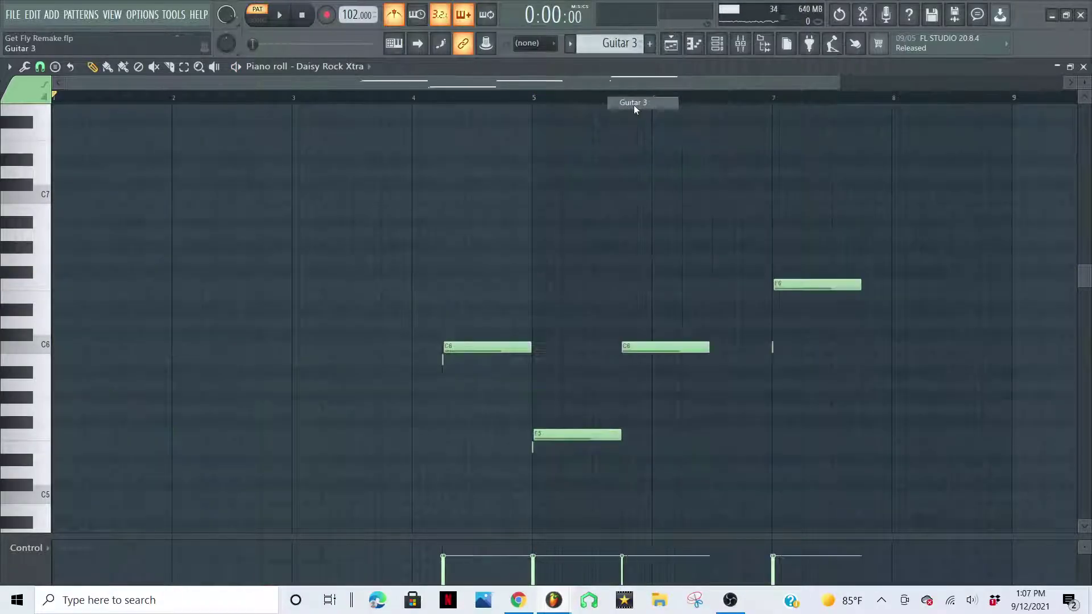
left_click(413, 96)
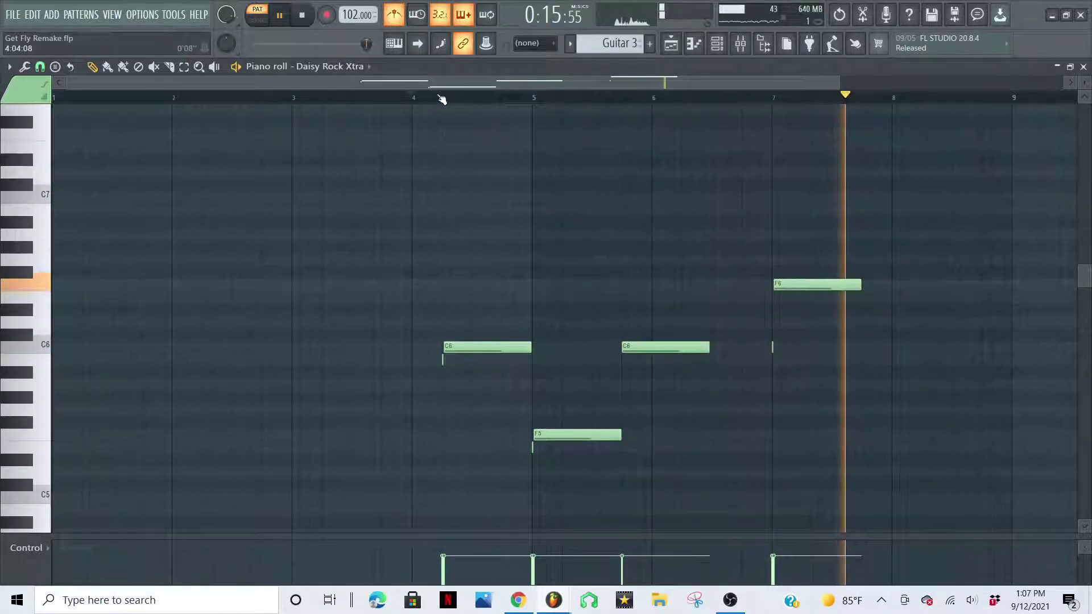
Open the Guitar Restart pattern and play it back.
left_click(635, 43)
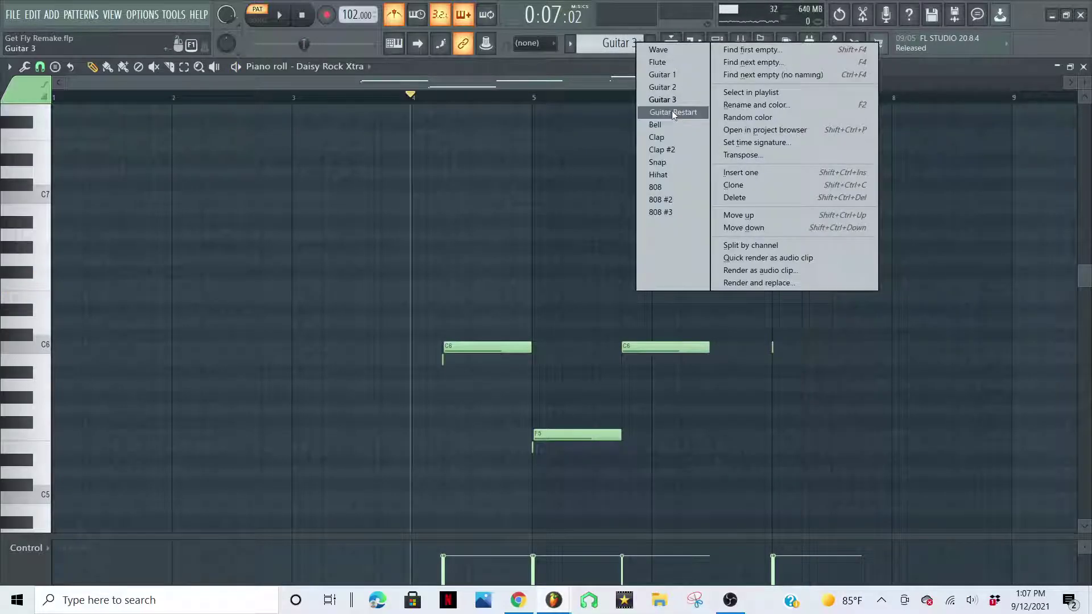
left_click(674, 112)
key("space")
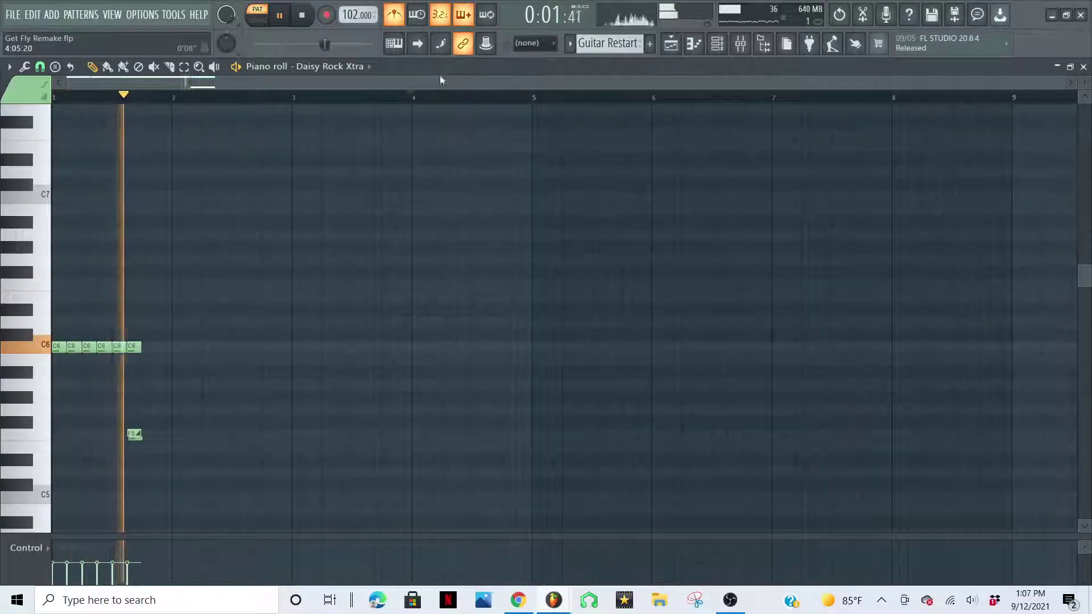
Open the Bell pattern with the trav - room bell notes, and view the Daisy Rock Xtra preset in FLEX.
left_click(612, 45)
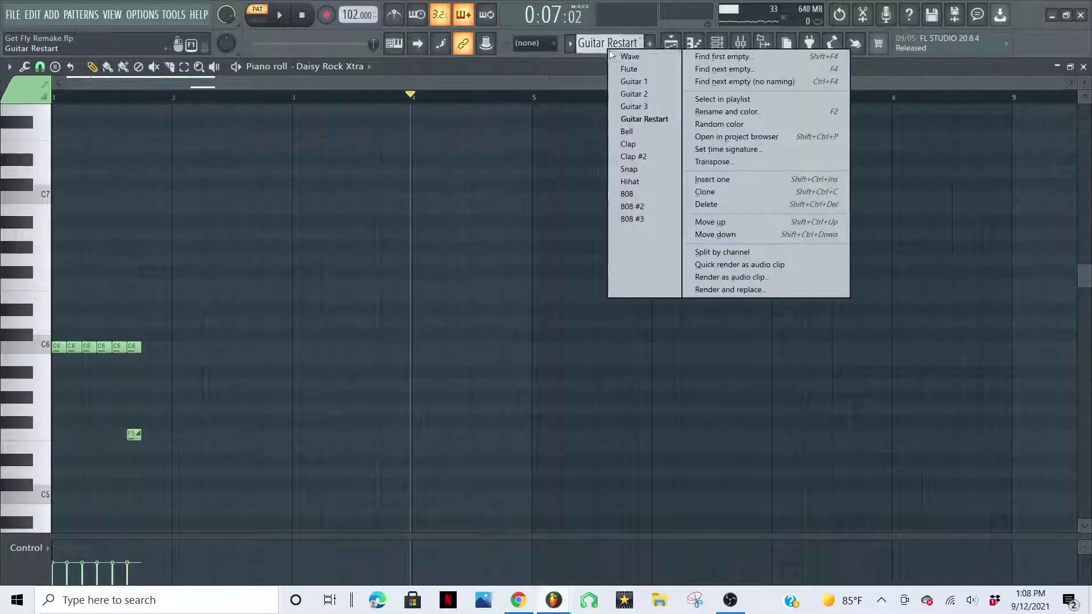
left_click(641, 132)
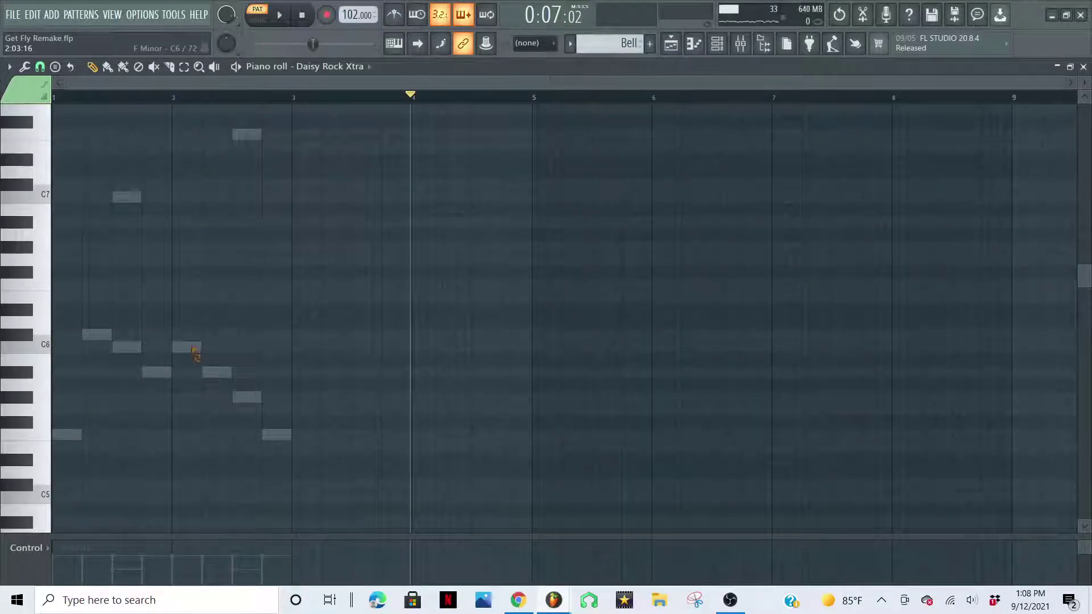
left_click(721, 45)
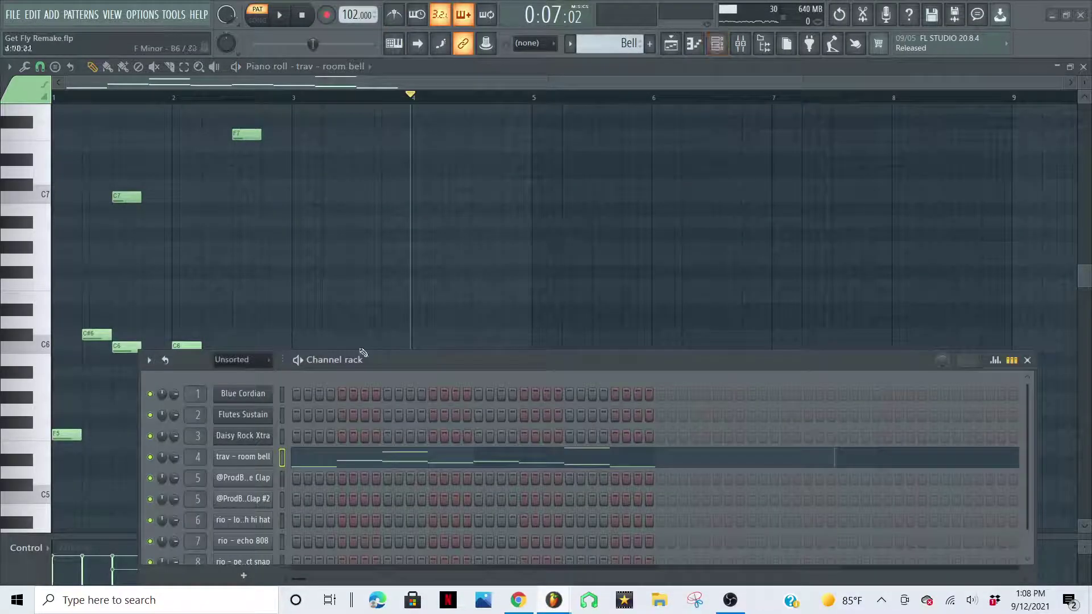
left_click(1027, 360)
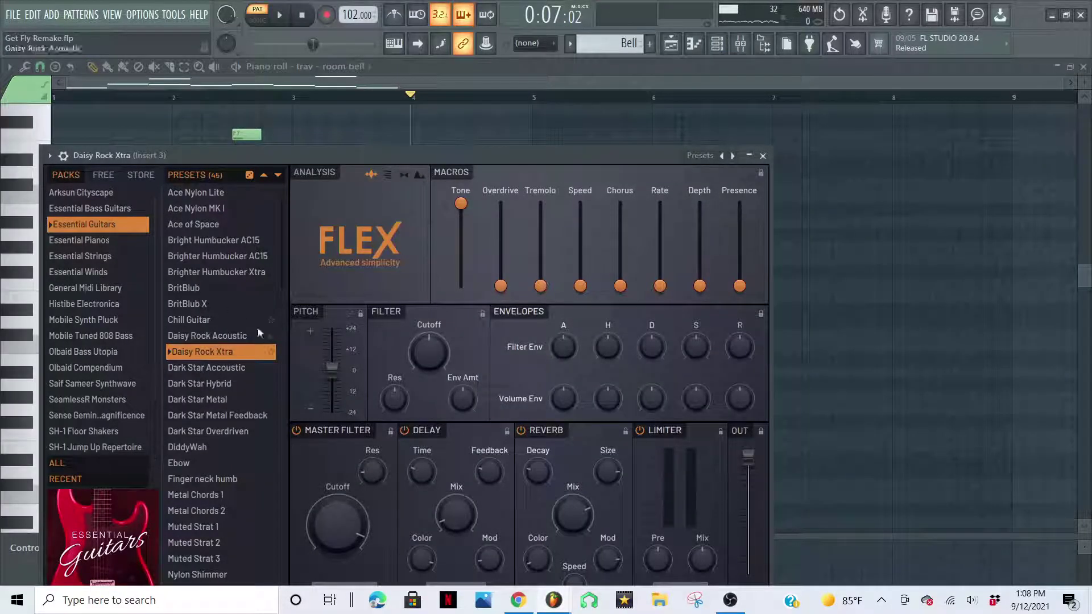
left_click(762, 156)
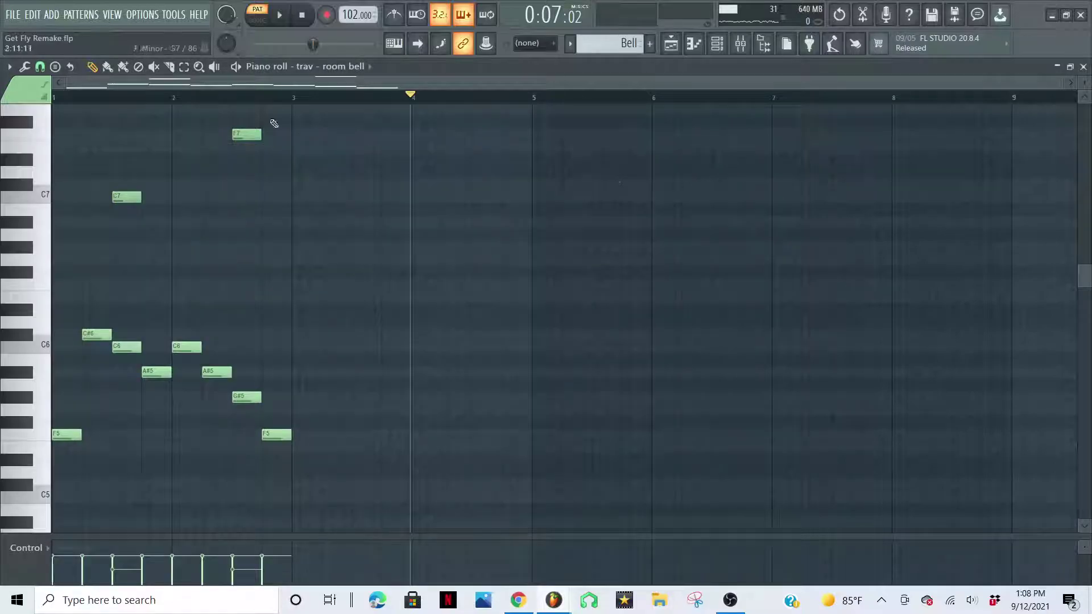
Play back the Bell pattern's melody.
key("space")
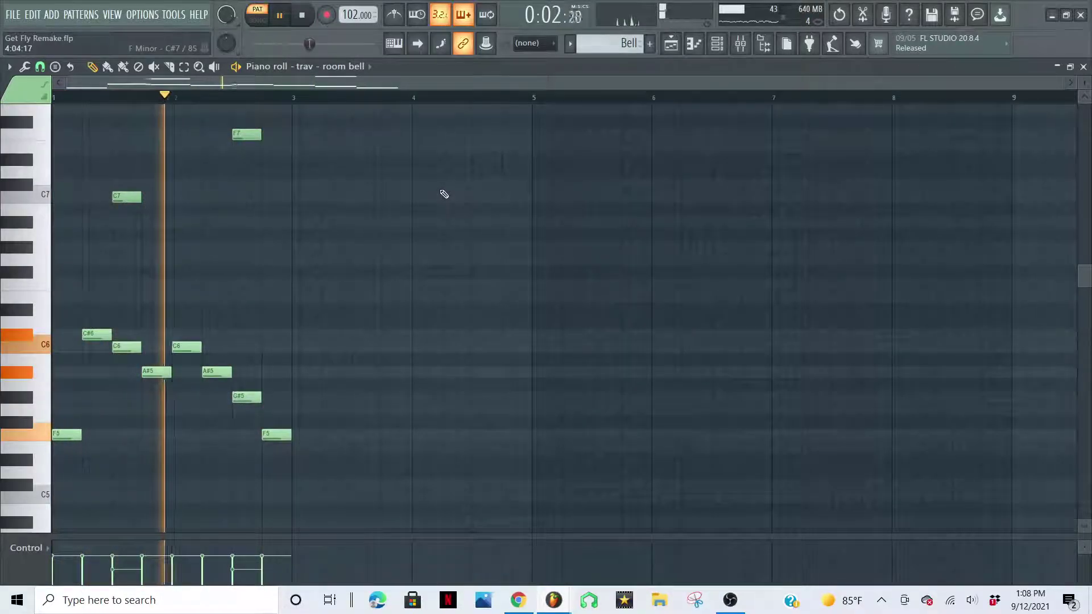
key("space")
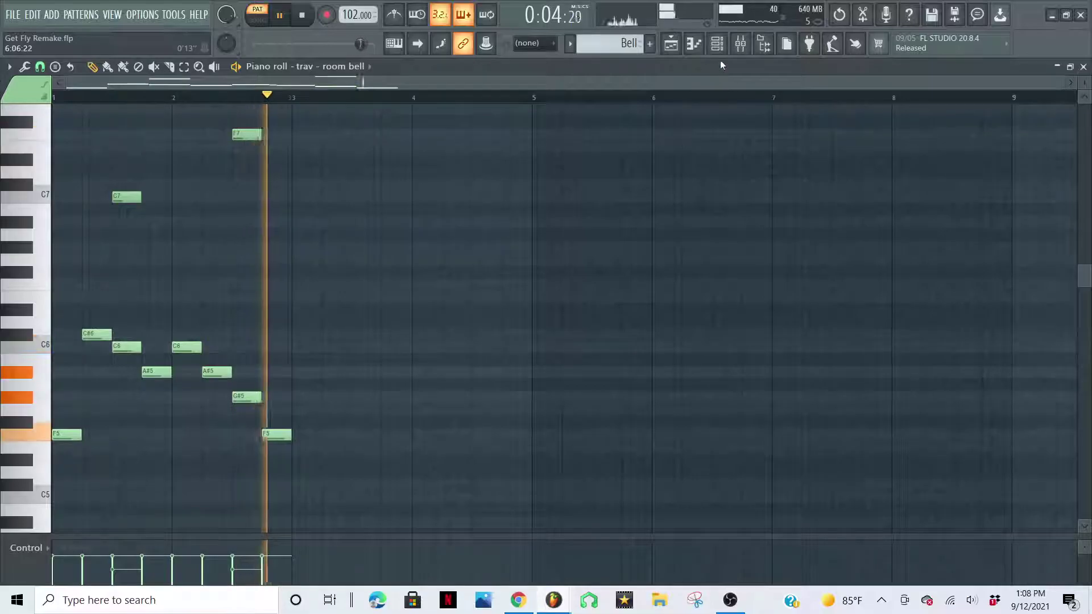
scroll(642, 107, "up", 2)
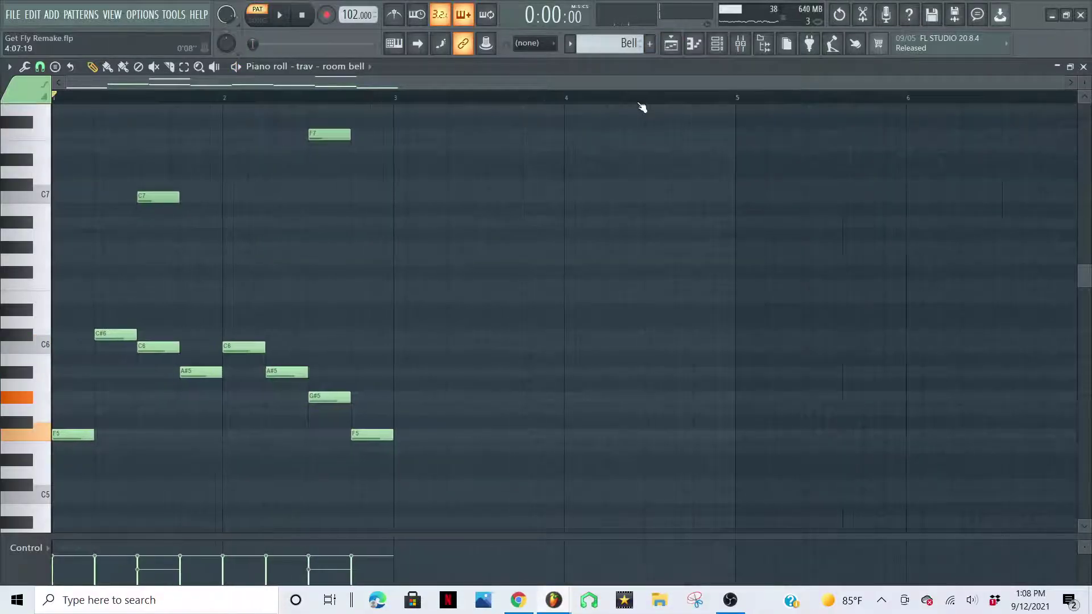
Open the Clap pattern and play it back.
left_click(631, 45)
left_click(654, 139)
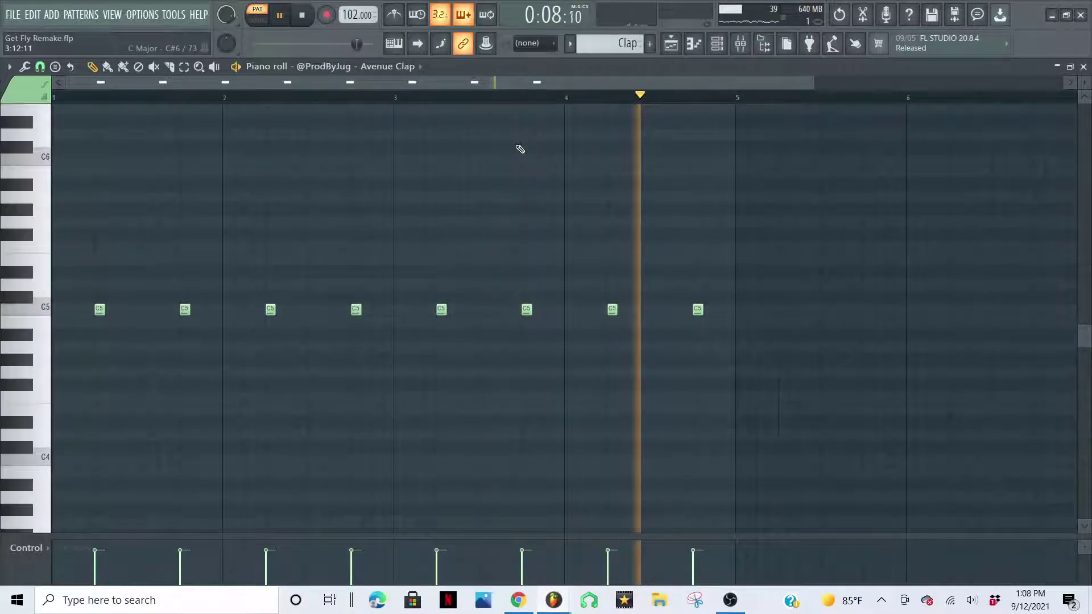
key("ctrl+s")
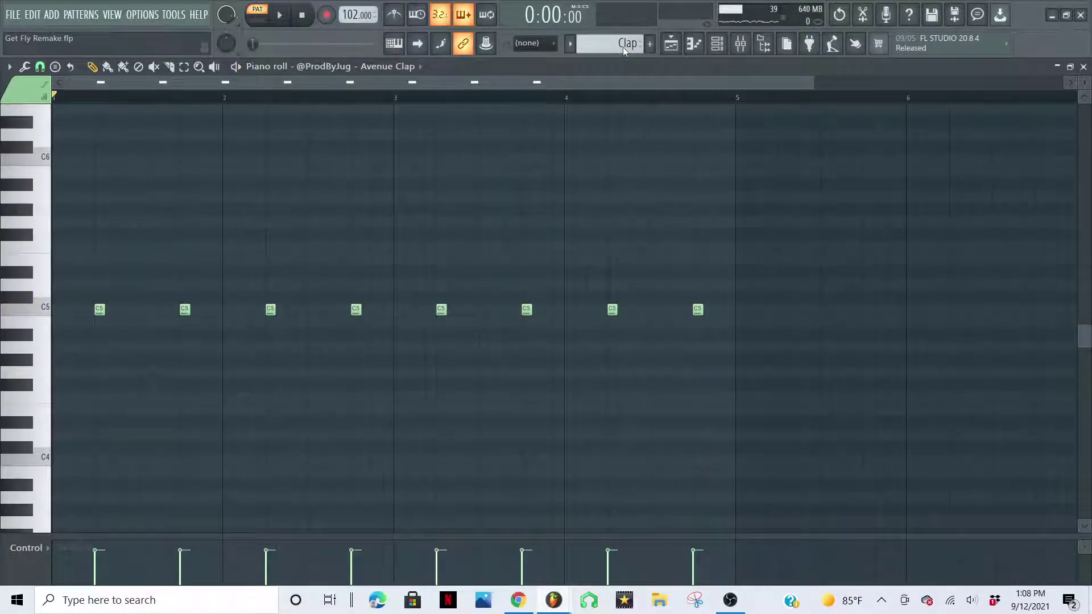
Open the Clap #2 pattern, play it back and show the notes of the Avenue Clap #2 channel.
left_click(624, 49)
left_click(653, 156)
key("space")
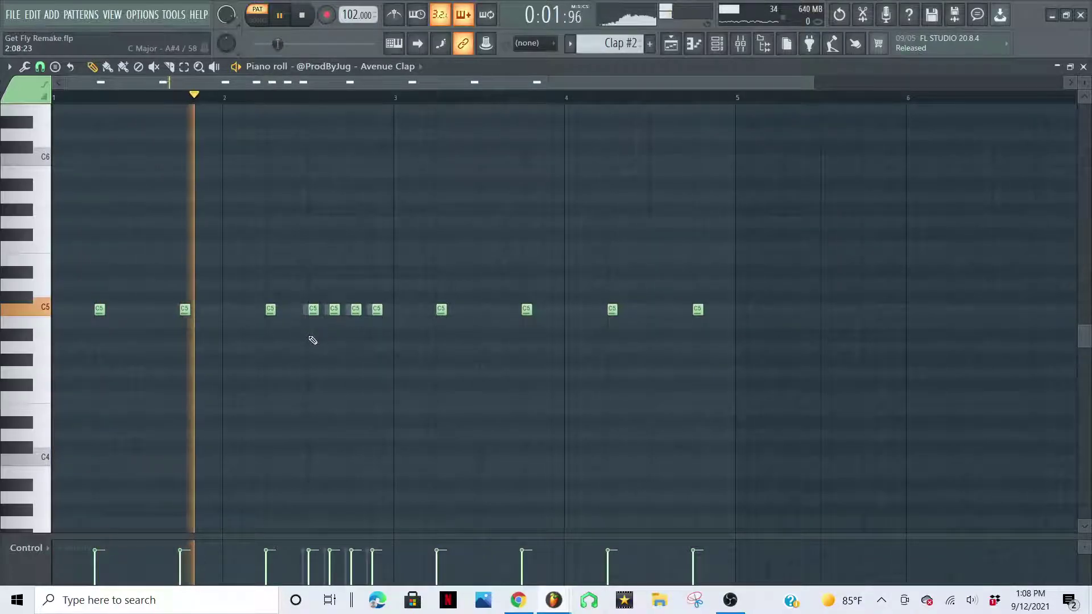
right_click(307, 312)
right_click(307, 312)
Examine the Avenue Clap #2 sampler settings, including the reversed sample.
left_click(714, 46)
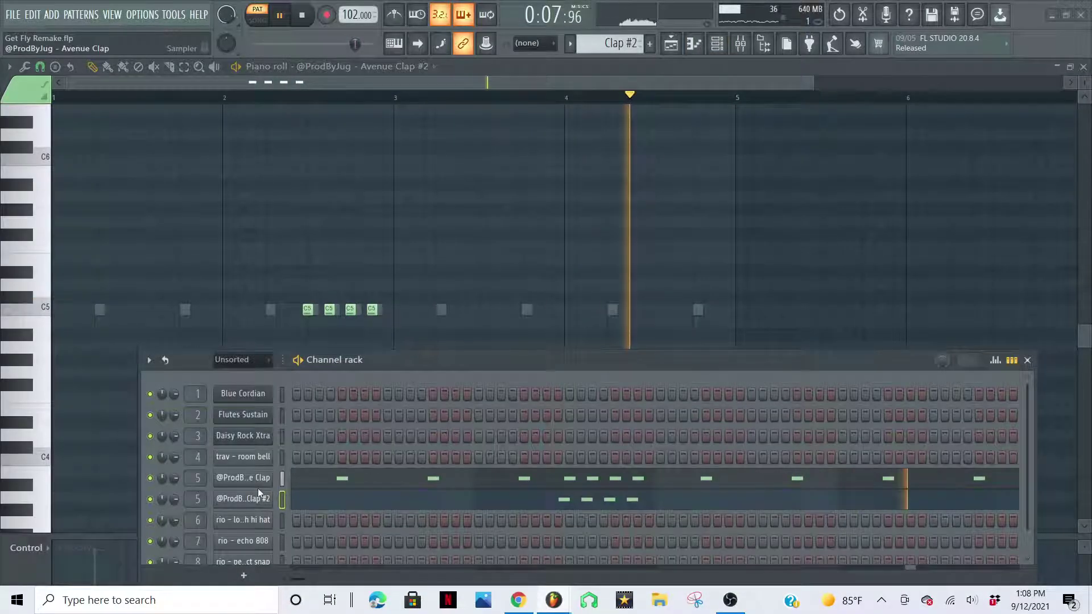
left_click(1027, 361)
key("space")
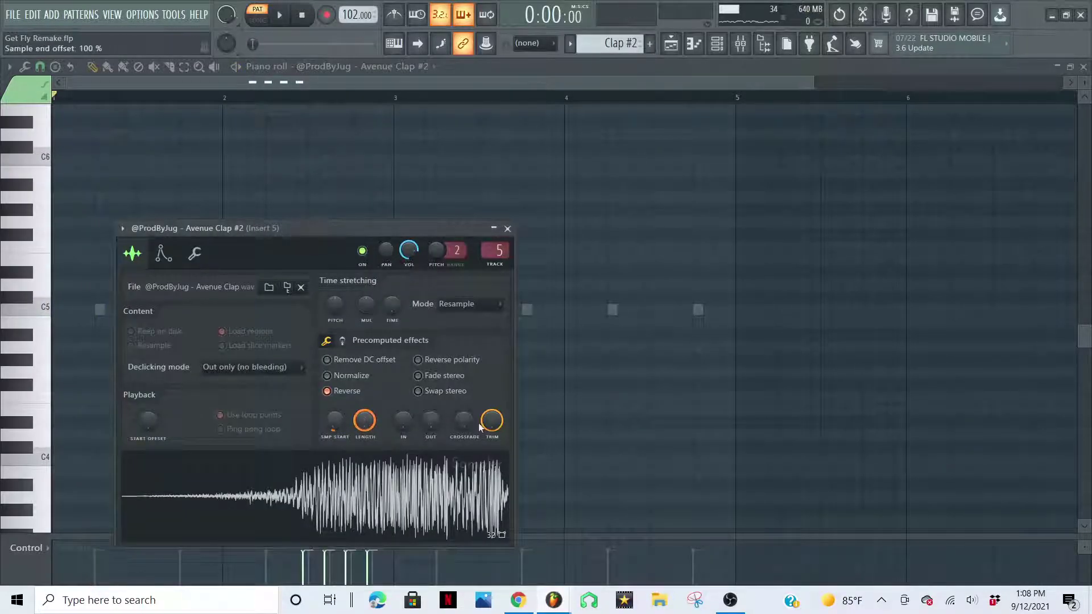
left_click(507, 230)
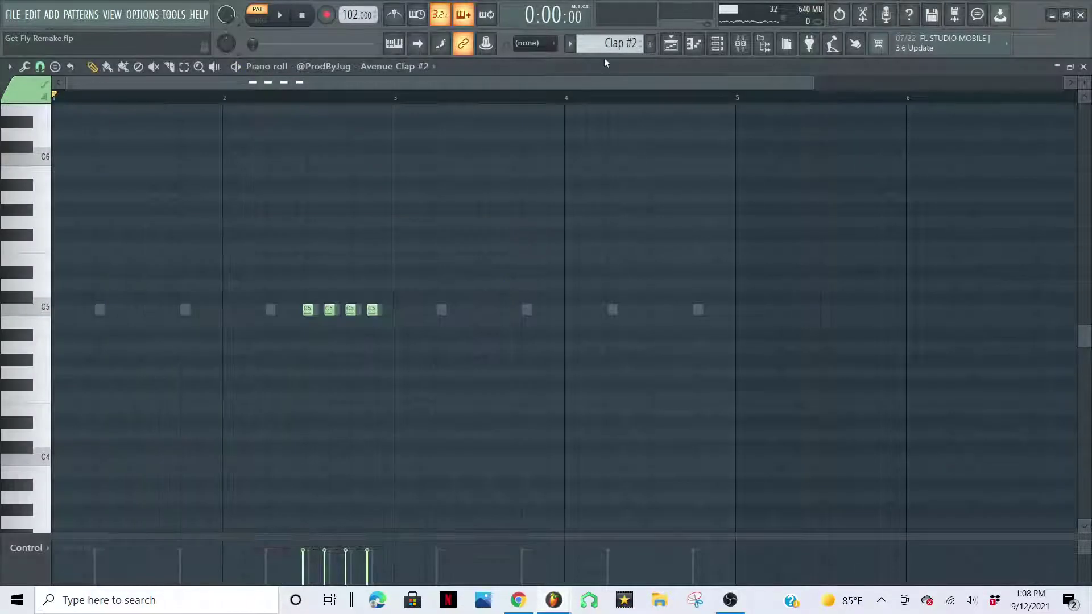
Open the Snap pattern and play it back.
left_click(615, 43)
left_click(638, 165)
key("space")
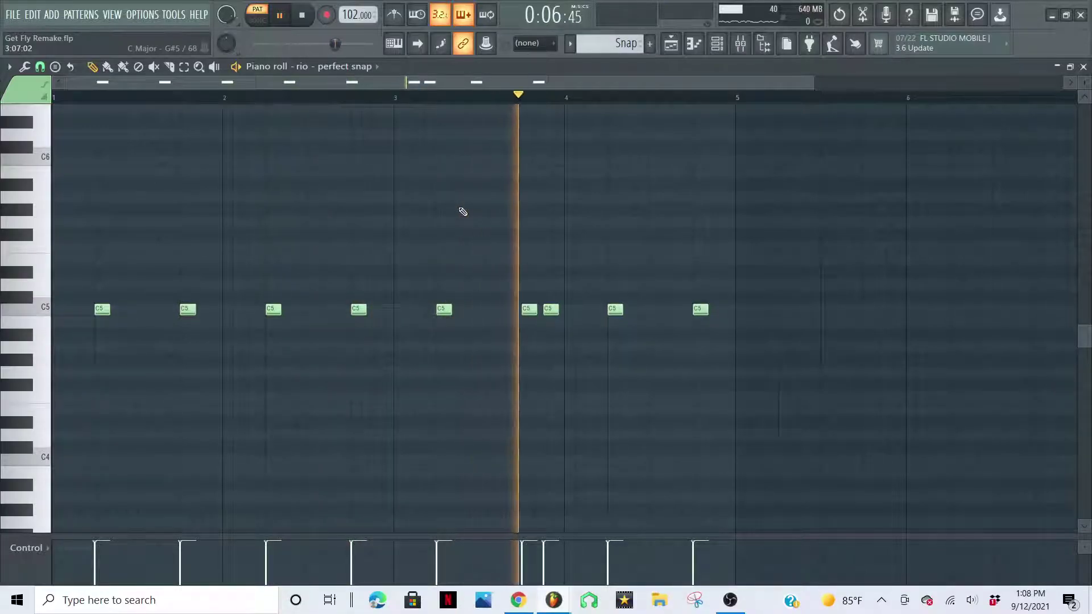
key("space")
Open the Hihat pattern and play it back.
left_click(622, 49)
left_click(647, 181)
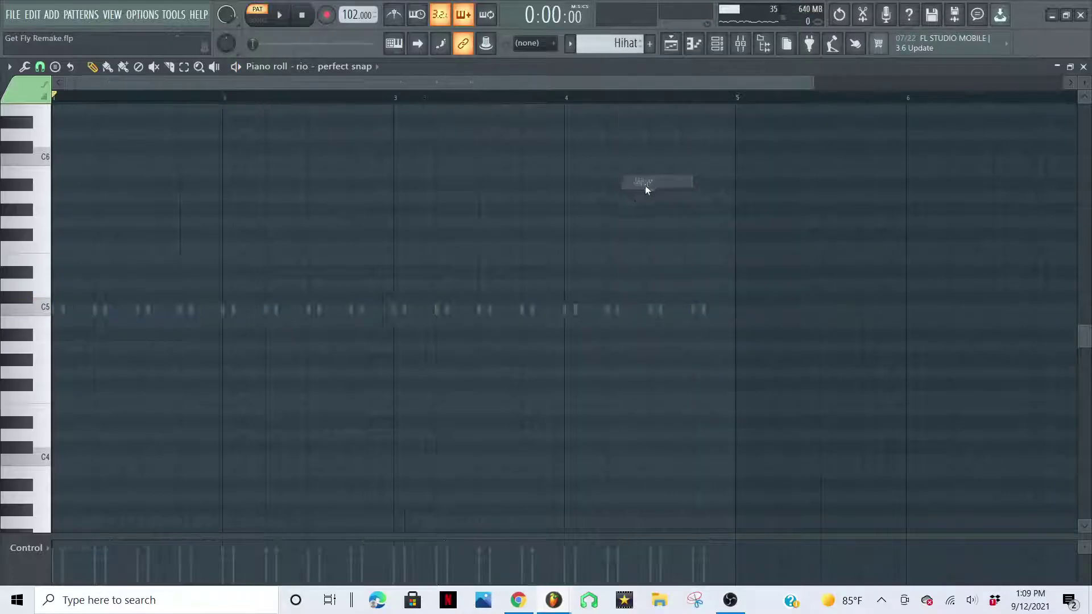
key("space")
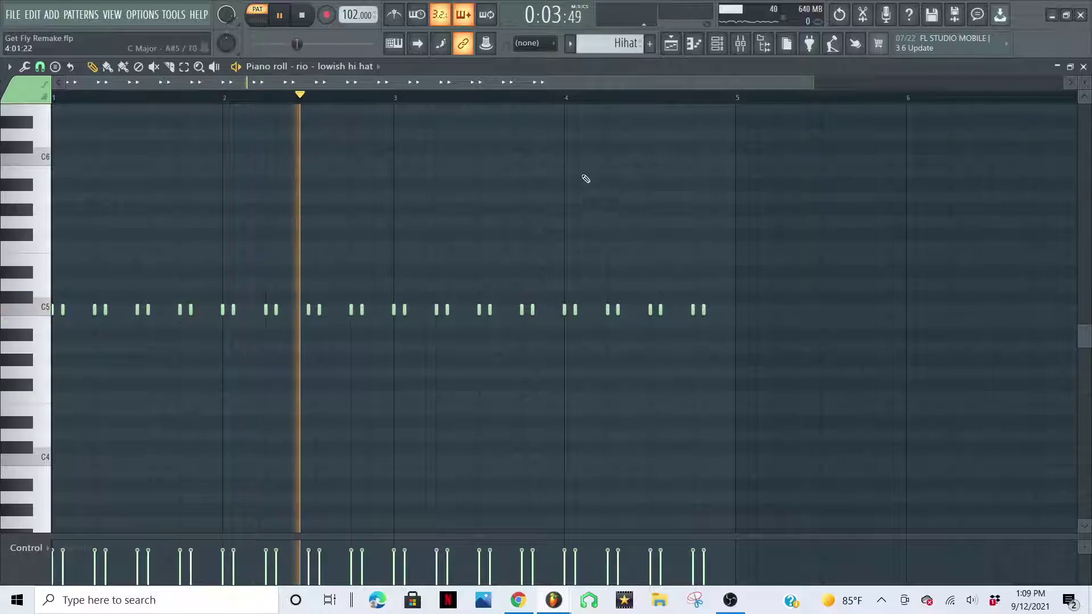
key("space")
Open the 808 pattern and play it back.
left_click(622, 49)
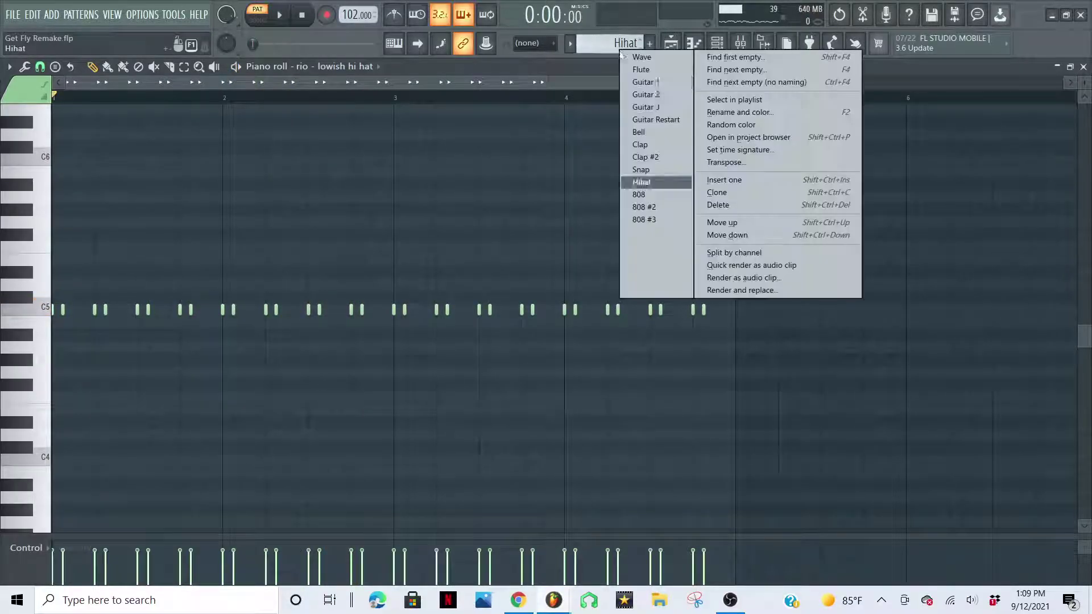
left_click(632, 195)
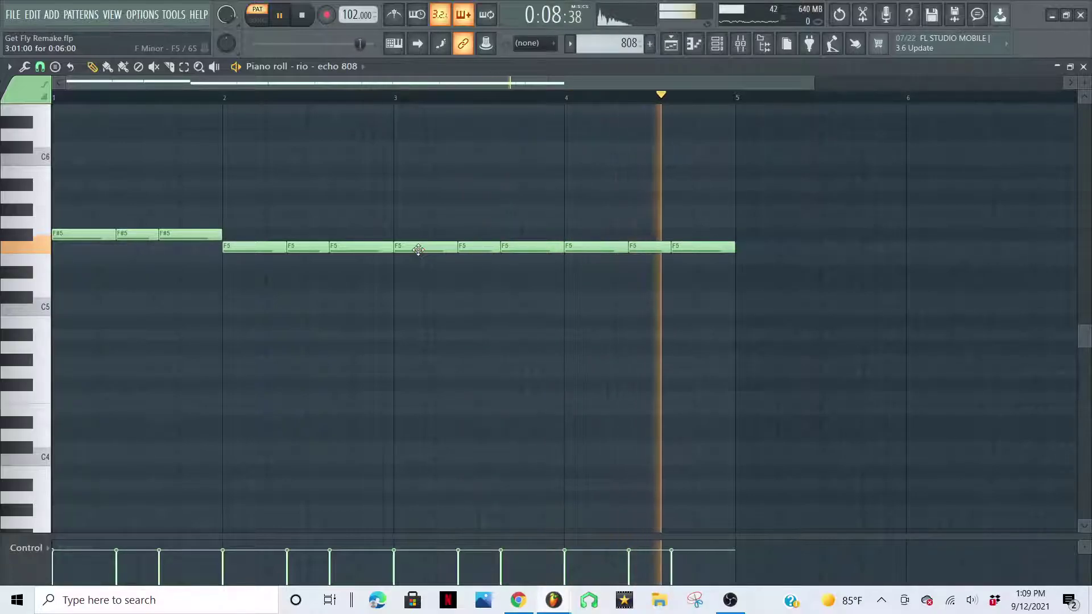
key("space")
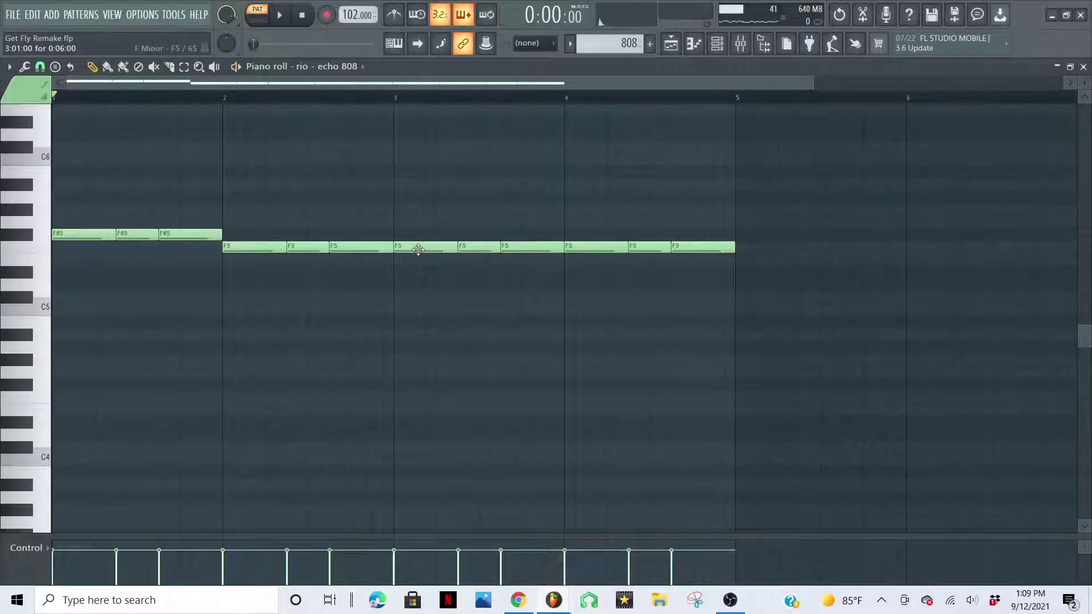
Open the 808 #2 and 808 #3 patterns one after the other and play each back.
left_click(617, 46)
left_click(657, 203)
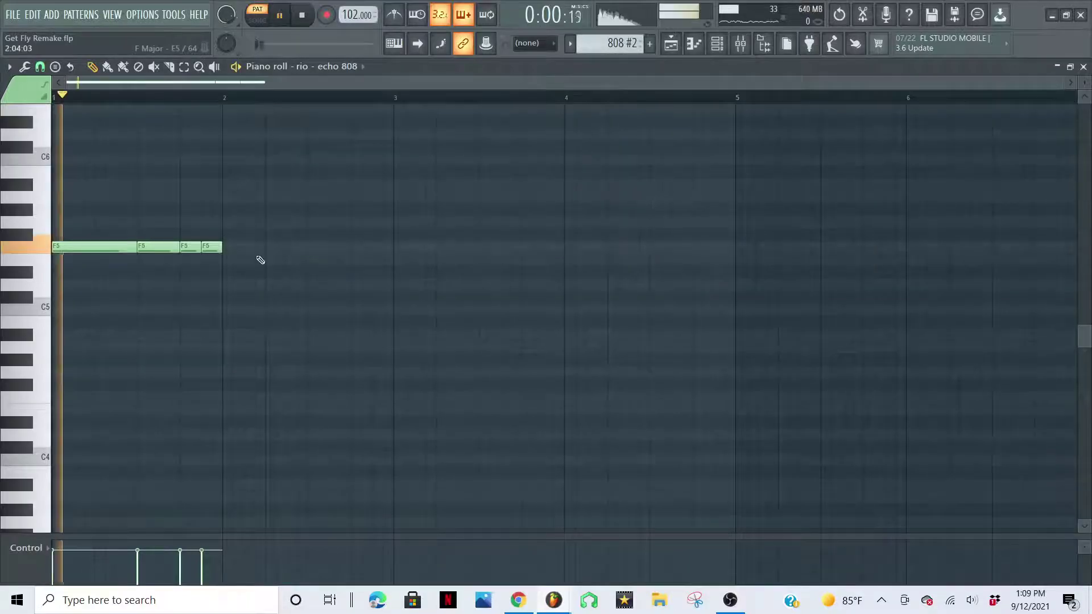
left_click(613, 47)
left_click(636, 216)
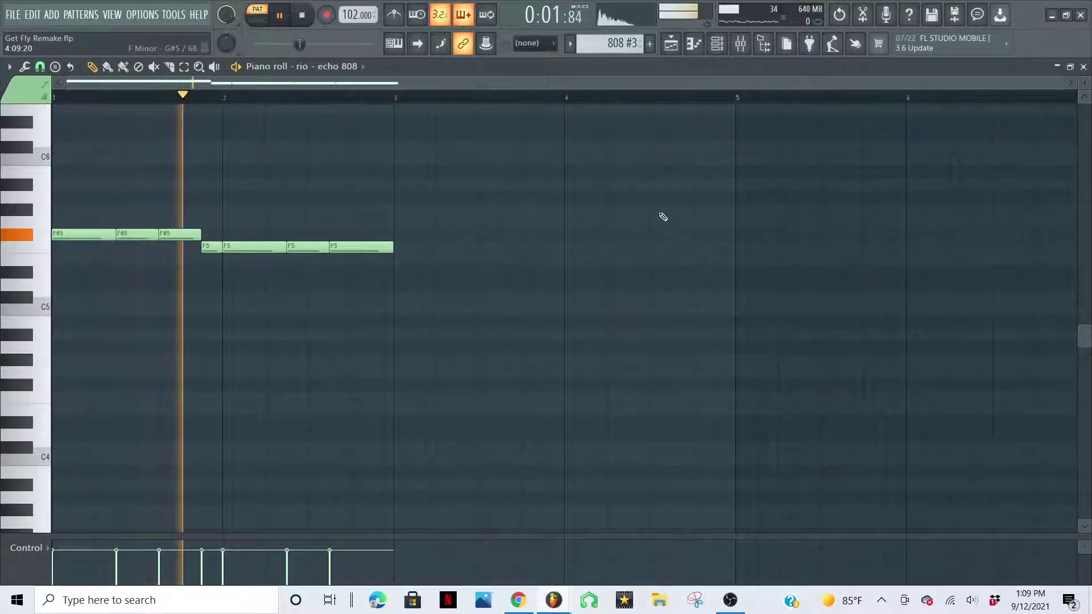
key("space")
Open the playlist and play the arrangement from bar 1 in song mode with auto-scrolling on.
left_click(679, 50)
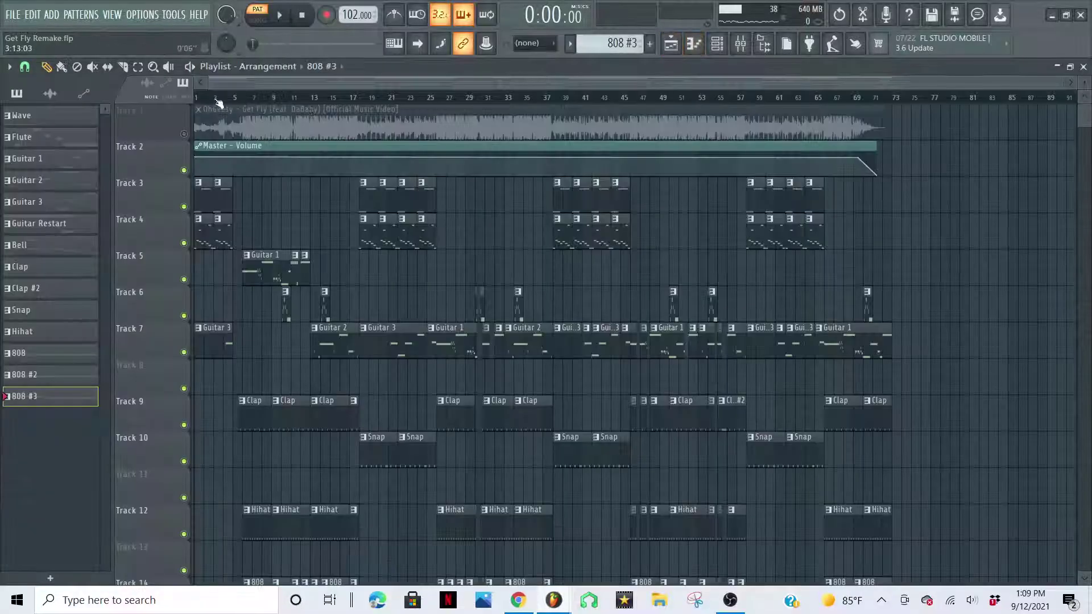
left_click_drag(1059, 83, 326, 127)
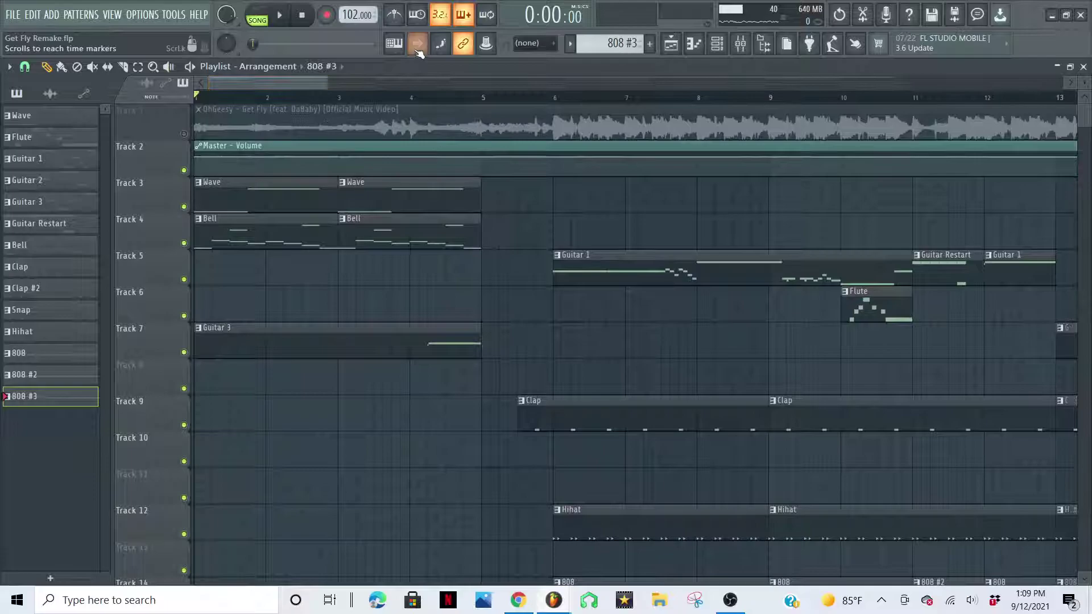
scroll(489, 220, "down", 1)
scroll(488, 219, "down", 1)
scroll(481, 202, "up", 1)
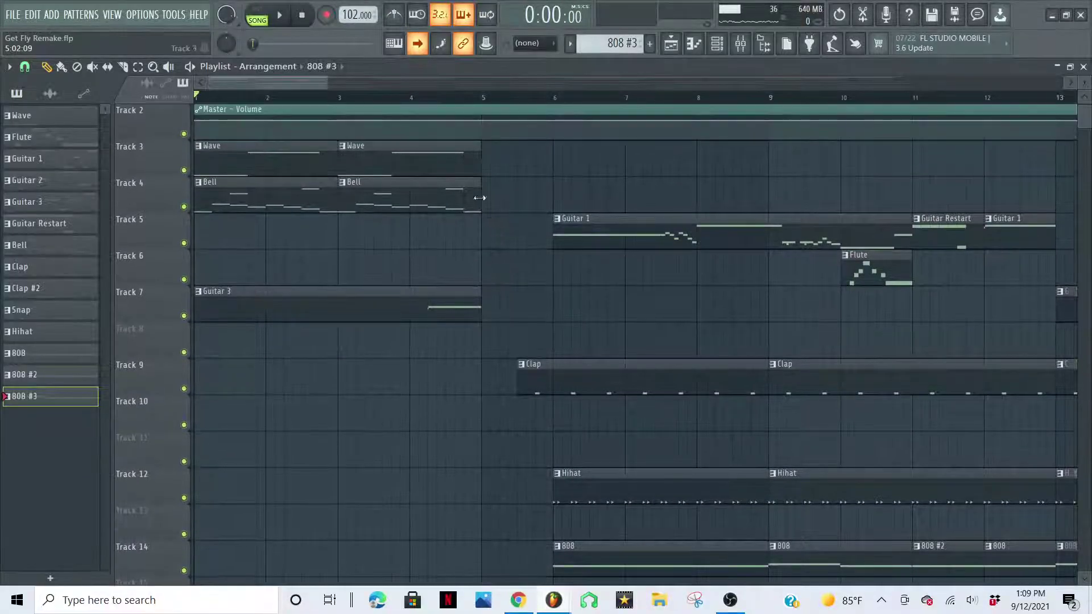
key("space")
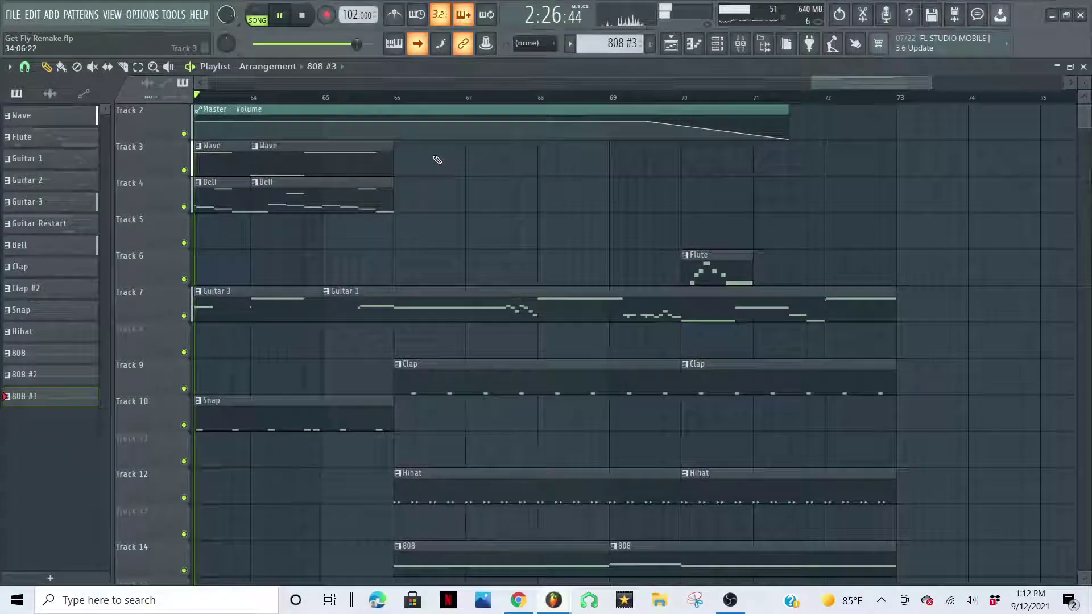
Turn off the playlist's auto-scrolling, view the whole arrangement from bar 1 and stop playback.
left_click(417, 43)
left_click_drag(822, 83, 209, 84)
left_click_drag(124, 118, 115, 117)
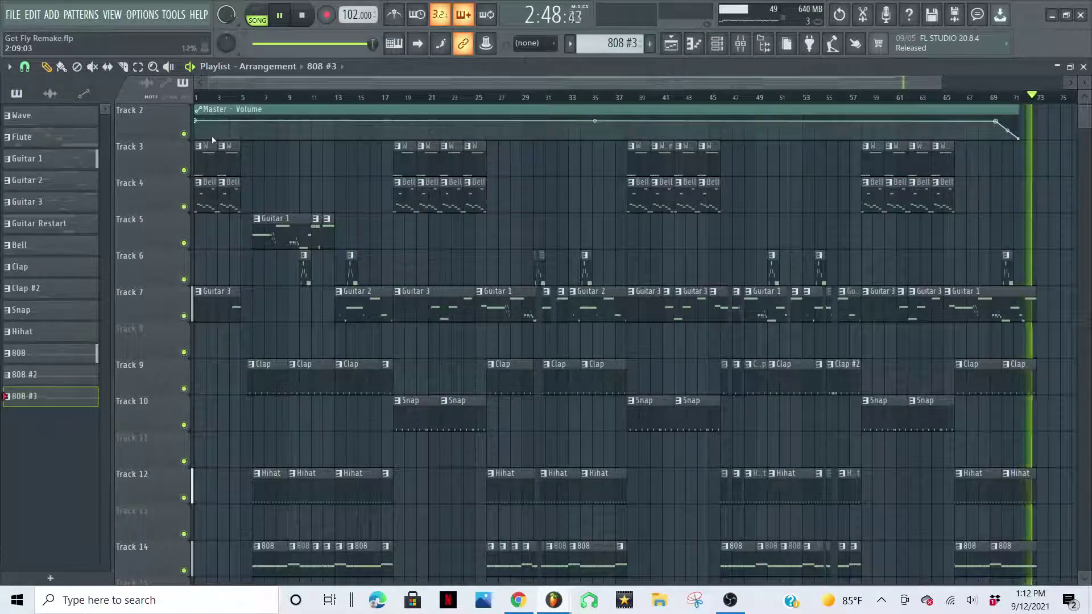
key("space")
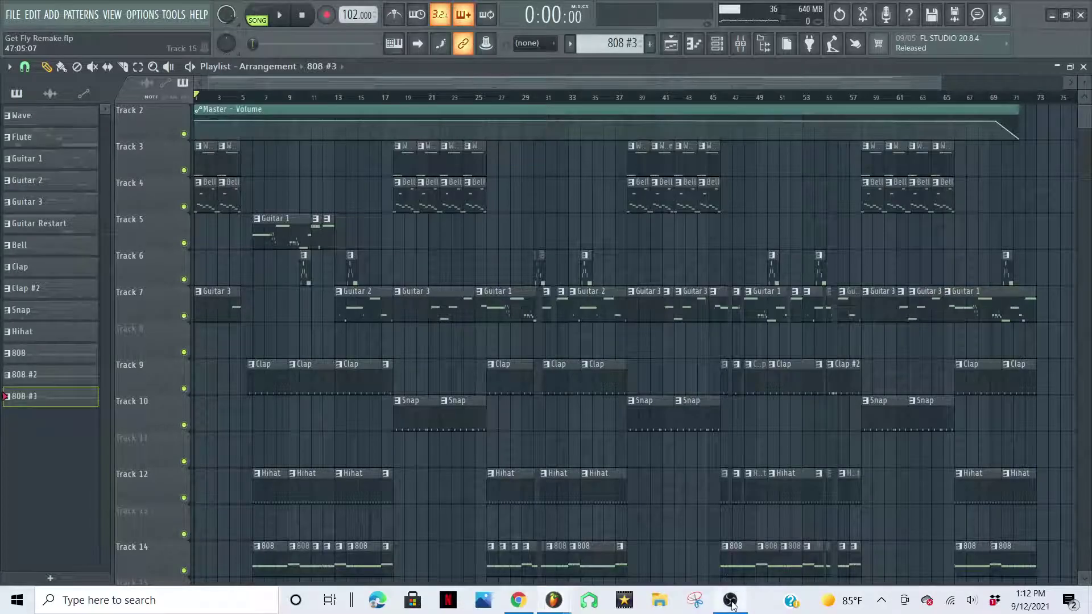